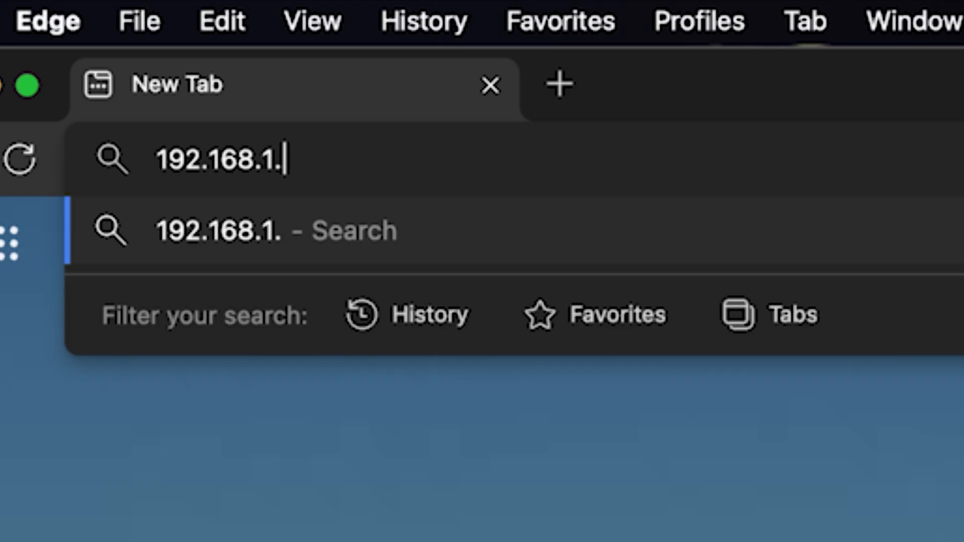
Step: Load the router login page at 192.168.1.1 and enter the default username
key("Return")
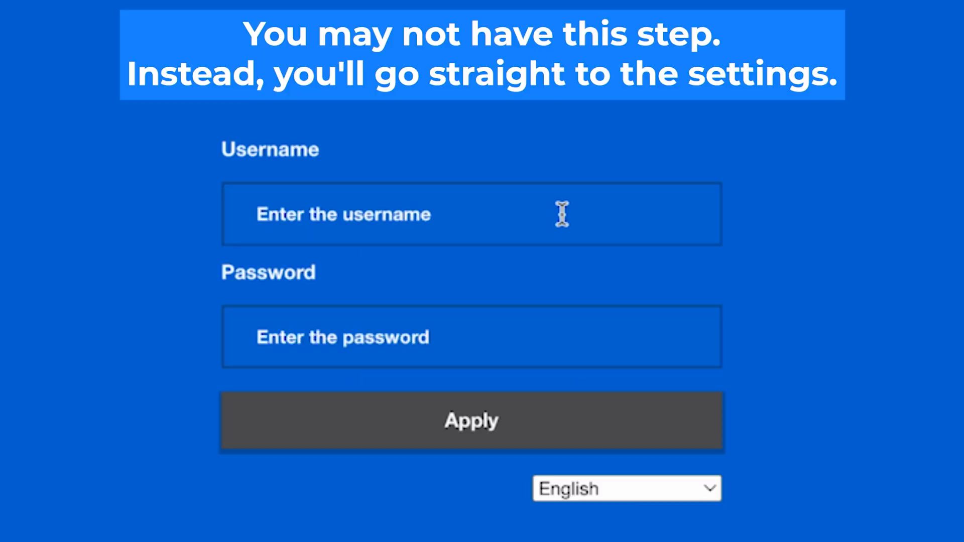
left_click(562, 213)
type("admin")
left_click(481, 343)
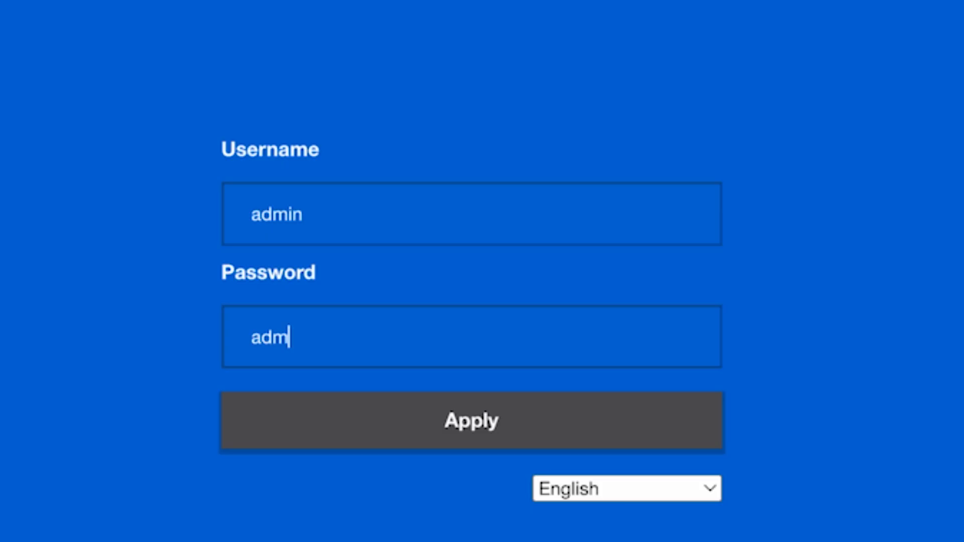
Step: Type the default username into the Username field of the login form
type("in")
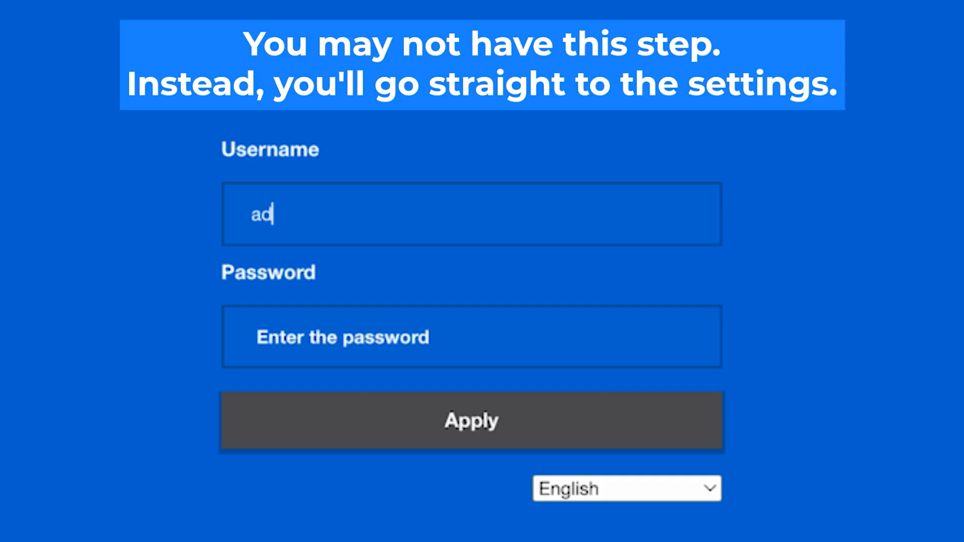
type("min")
Step: Enter the default password and submit the login to reach the MiWiFi setup page
left_click(480, 343)
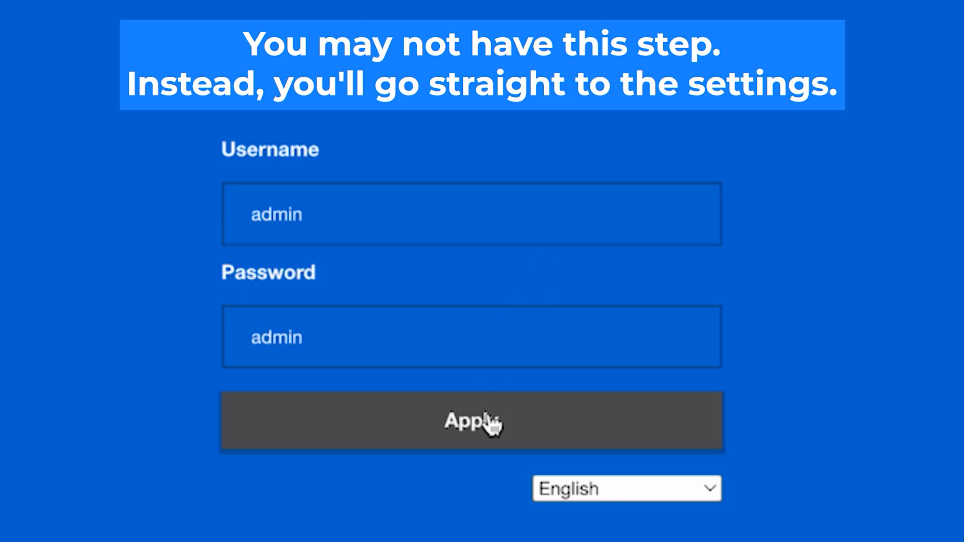
left_click(486, 427)
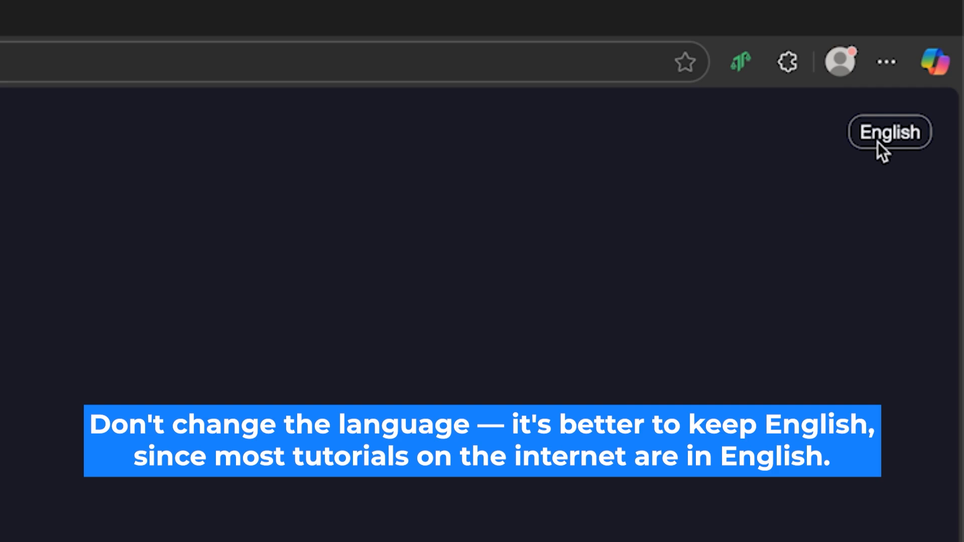
left_click(877, 142)
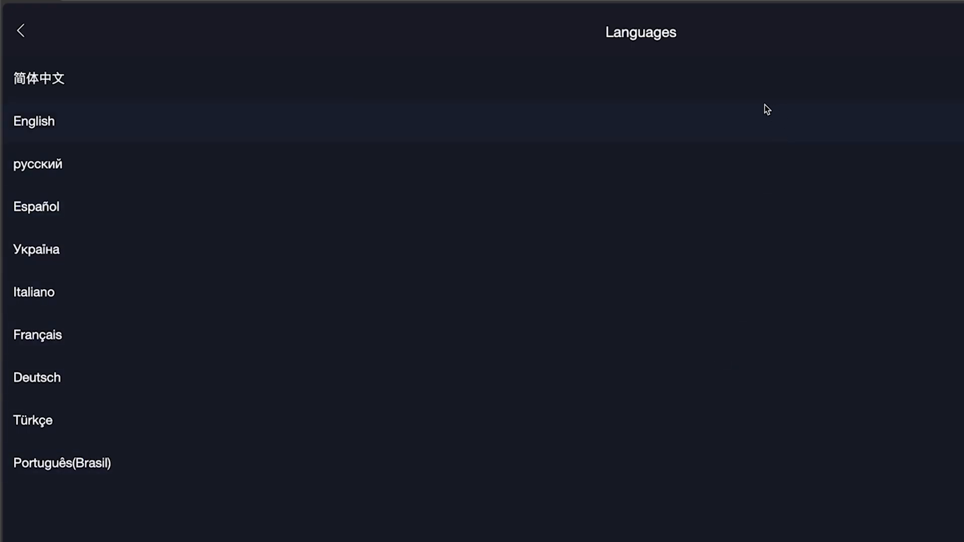
left_click(740, 112)
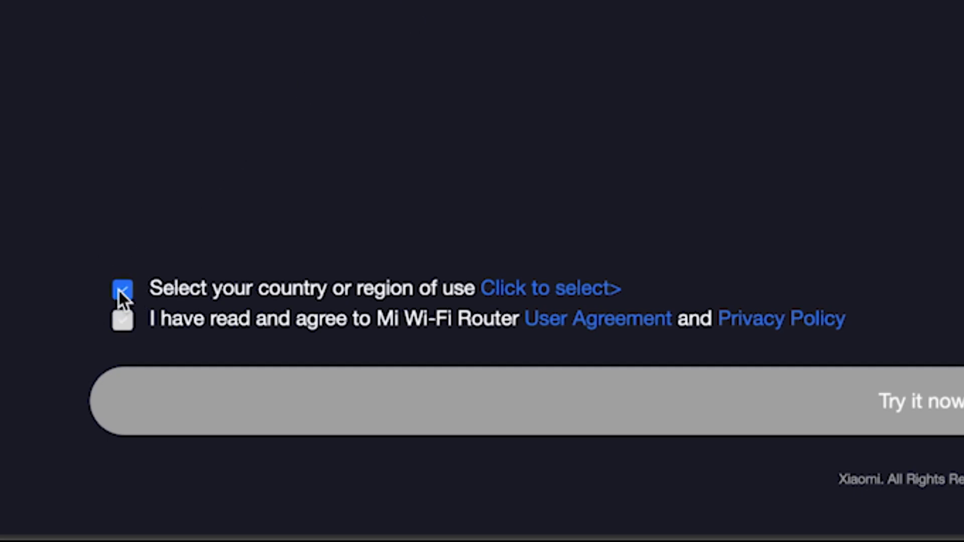
Step: Agree to the user agreement and privacy policy, and choose Germany as the country of use
left_click(119, 322)
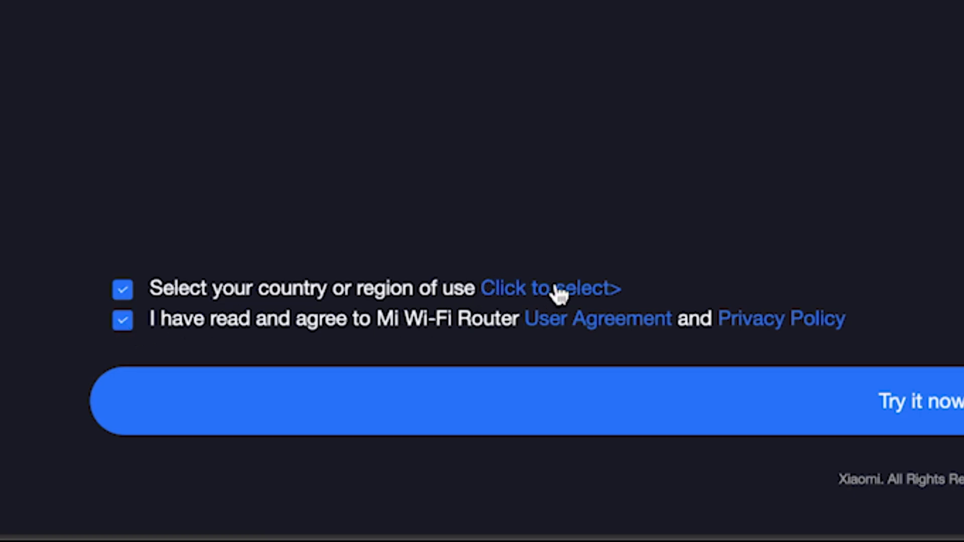
left_click(590, 294)
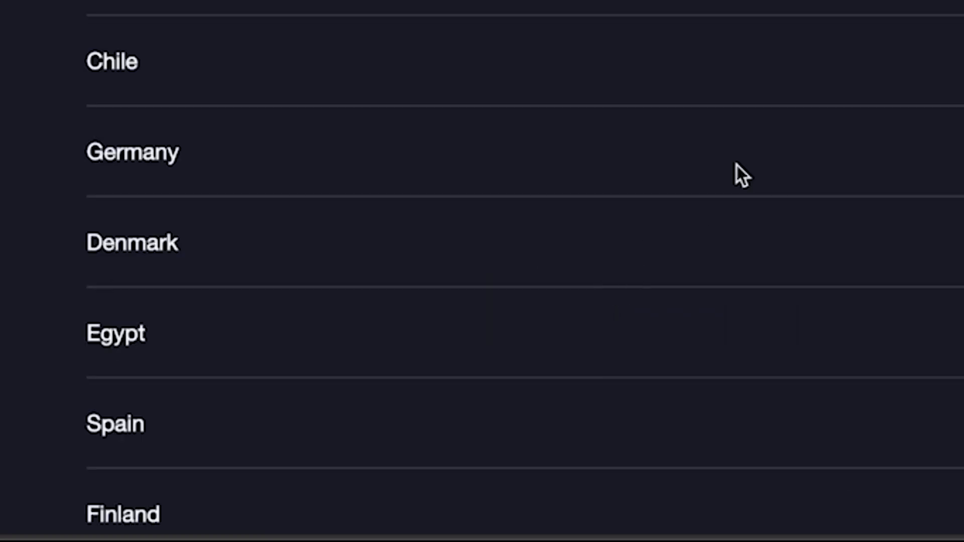
scroll(502, 281, "down", 3)
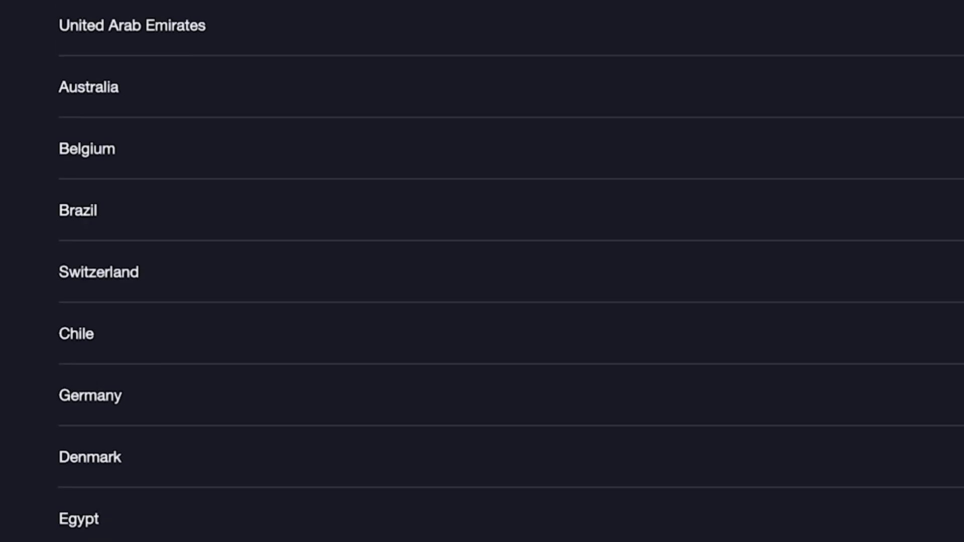
scroll(502, 281, "down", 20)
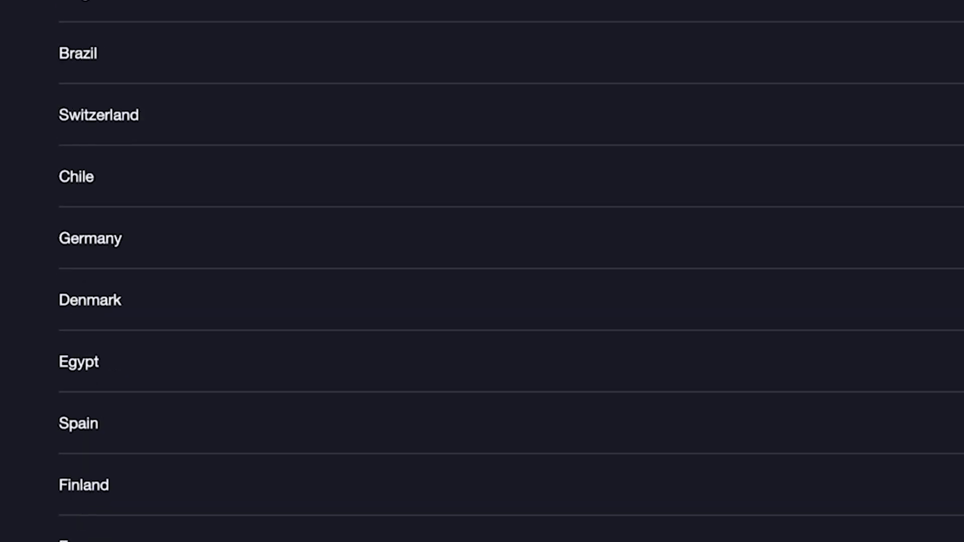
scroll(502, 282, "down", 17)
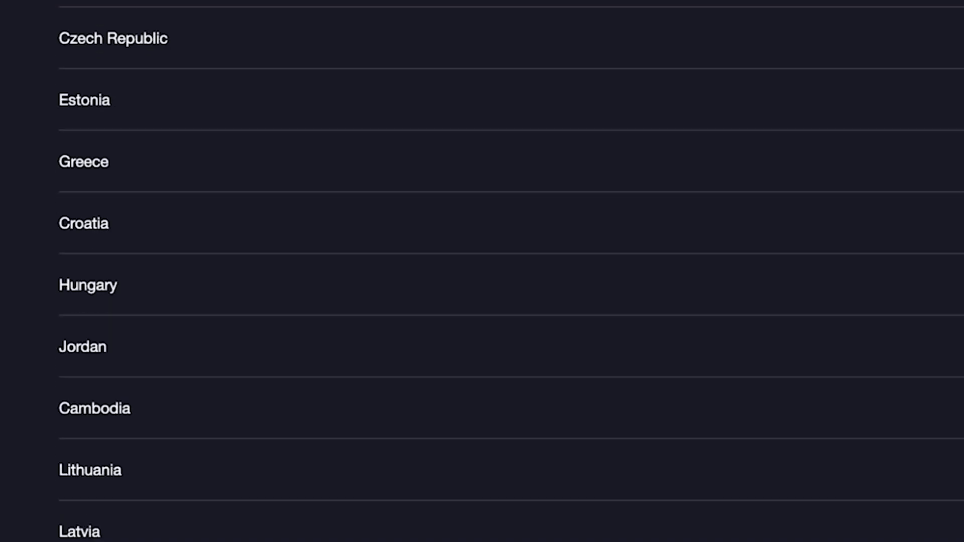
scroll(477, 480, "up", 20)
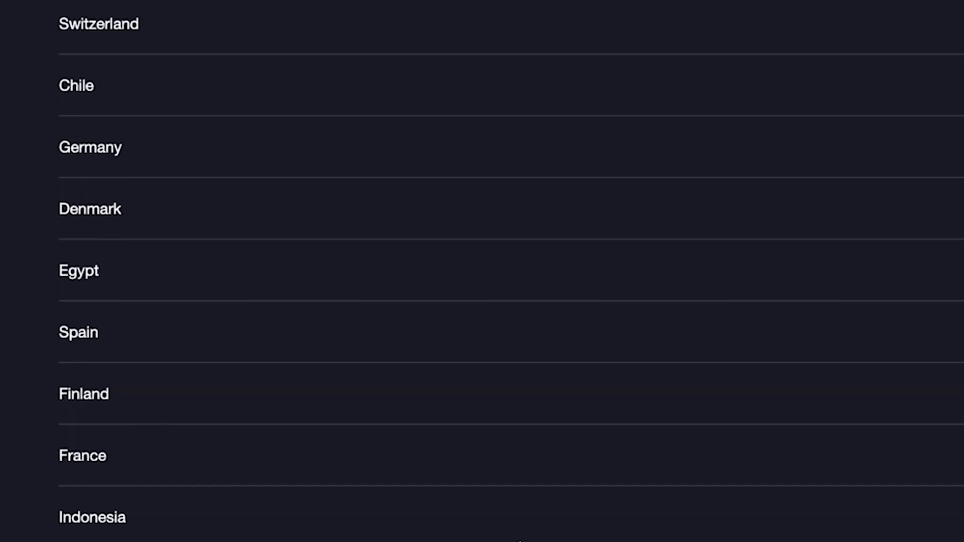
left_click(326, 277)
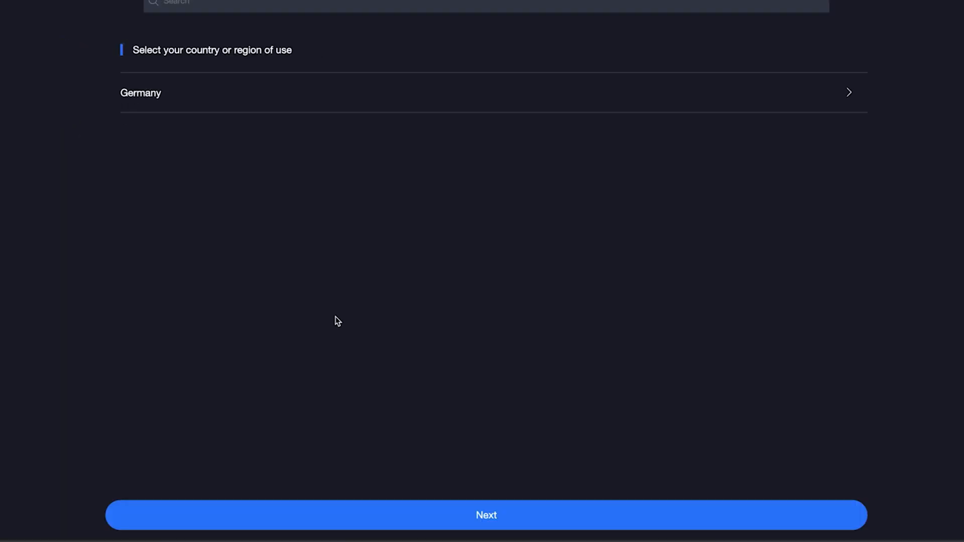
left_click(519, 515)
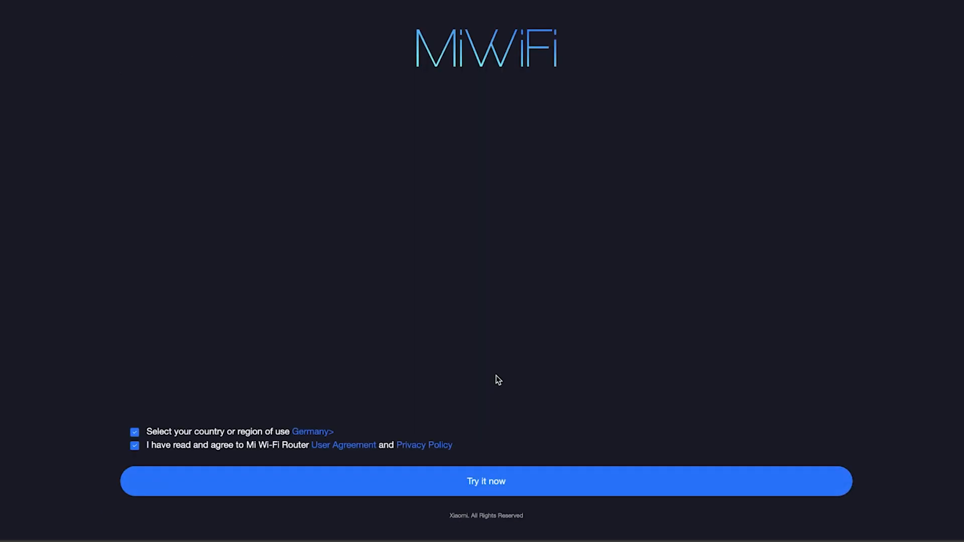
Step: Start the setup wizard and list the other internet connection modes
left_click(474, 485)
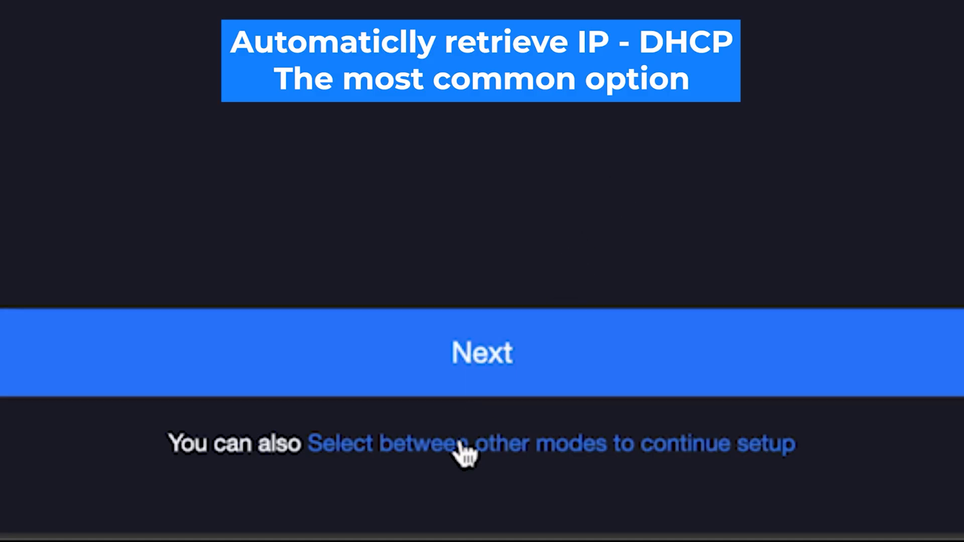
left_click(459, 449)
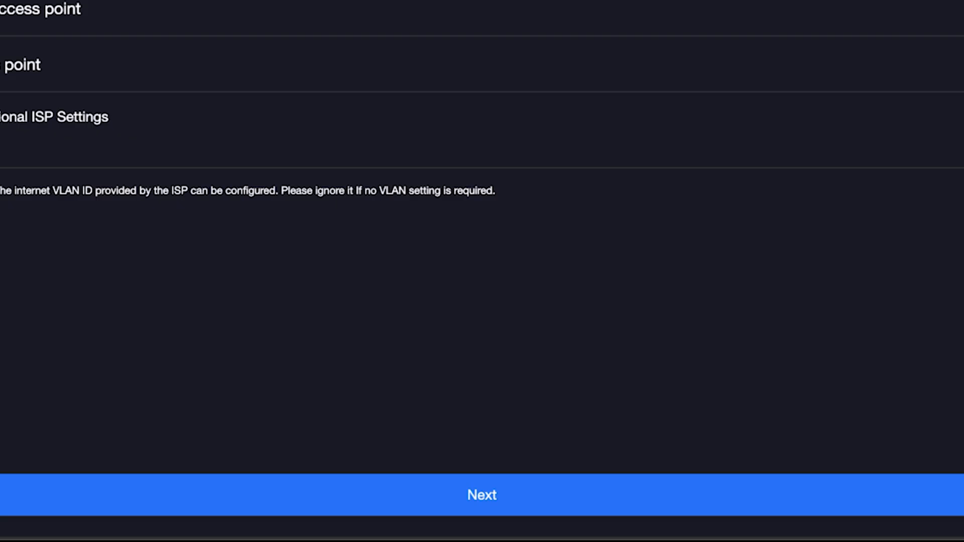
Step: Continue to the Wi-Fi settings and shorten the network name to Xiaomi by removing _5EE3
left_click(431, 495)
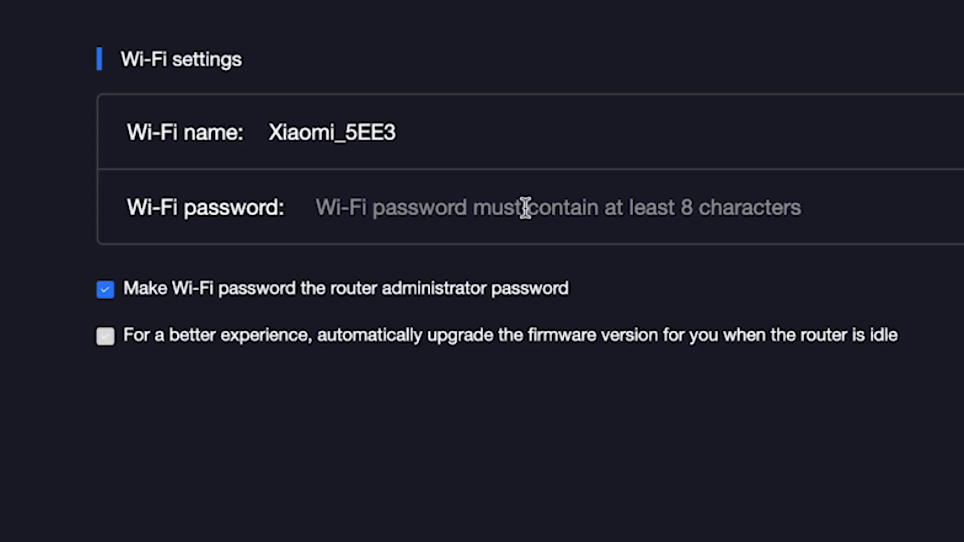
left_click(384, 131)
left_click_drag(336, 136, 468, 144)
key("BackSpace")
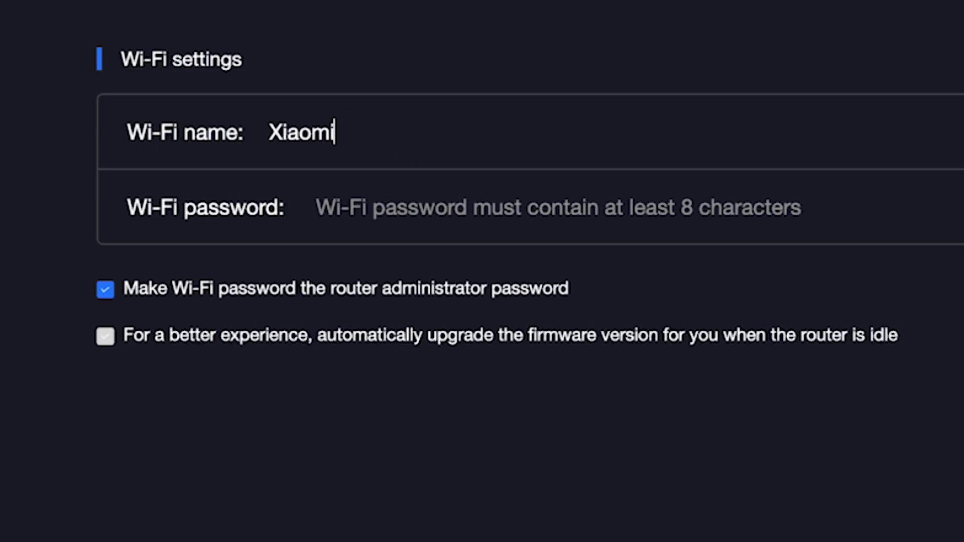
Step: Enter the Wi-Fi password and briefly reveal it to check it
left_click(451, 208)
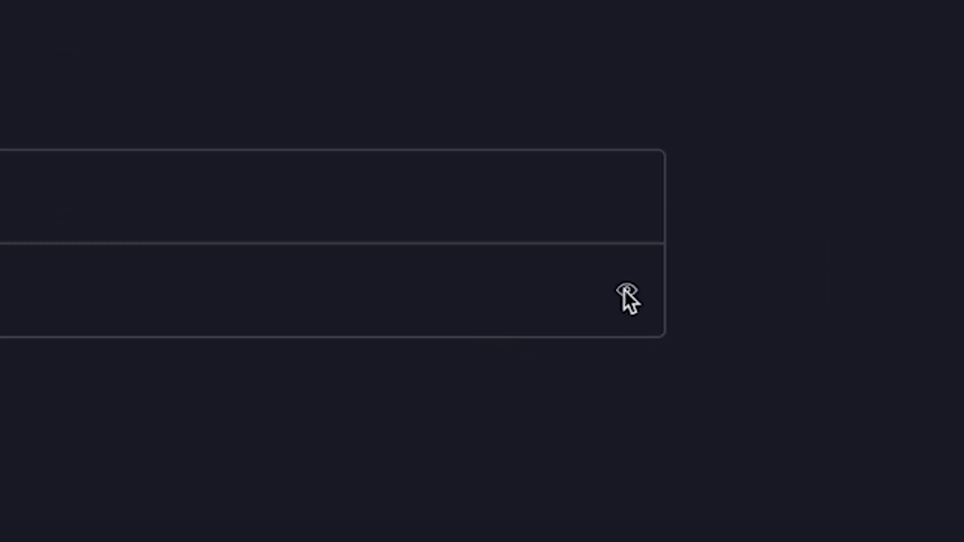
left_click(631, 287)
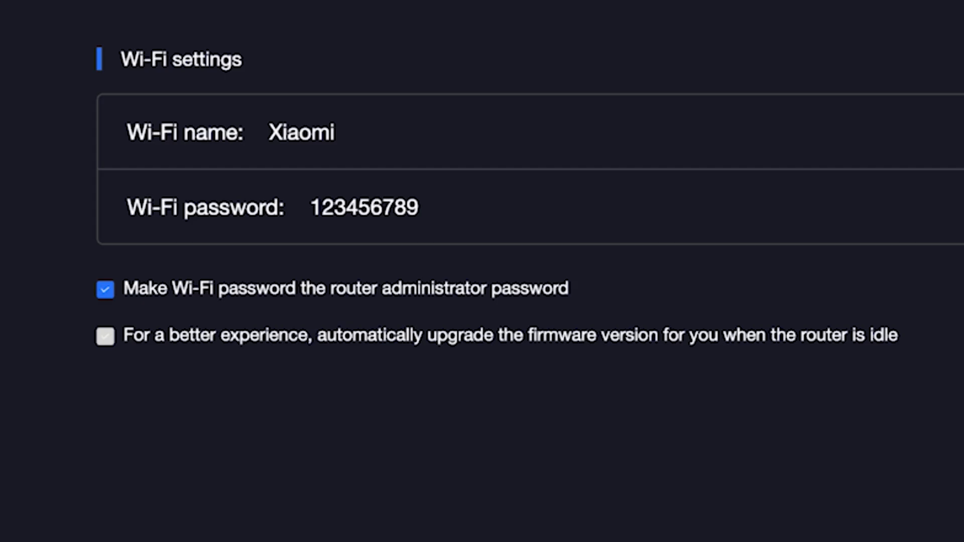
left_click(963, 206)
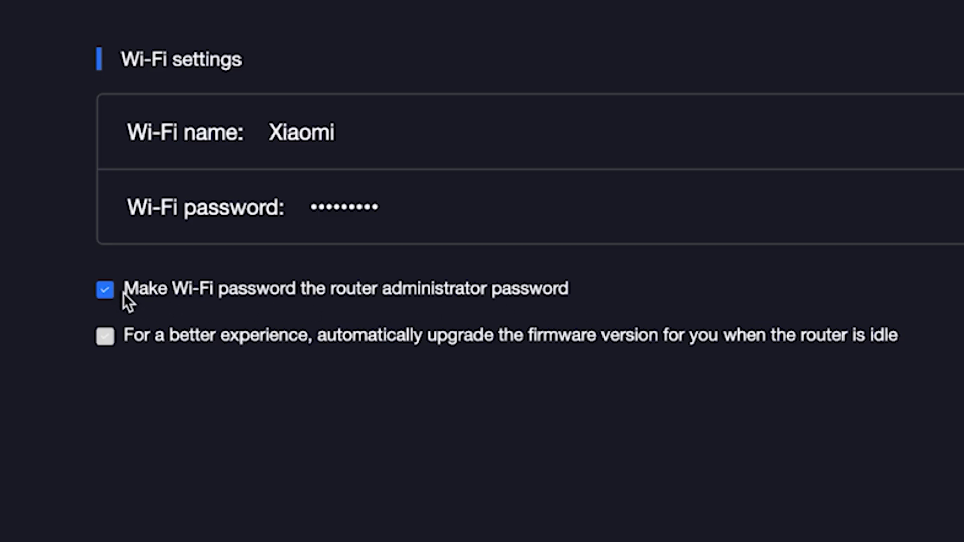
Step: Give the router its own administrator password, enable idle auto-upgrades, and apply the settings
left_click(109, 291)
left_click(172, 337)
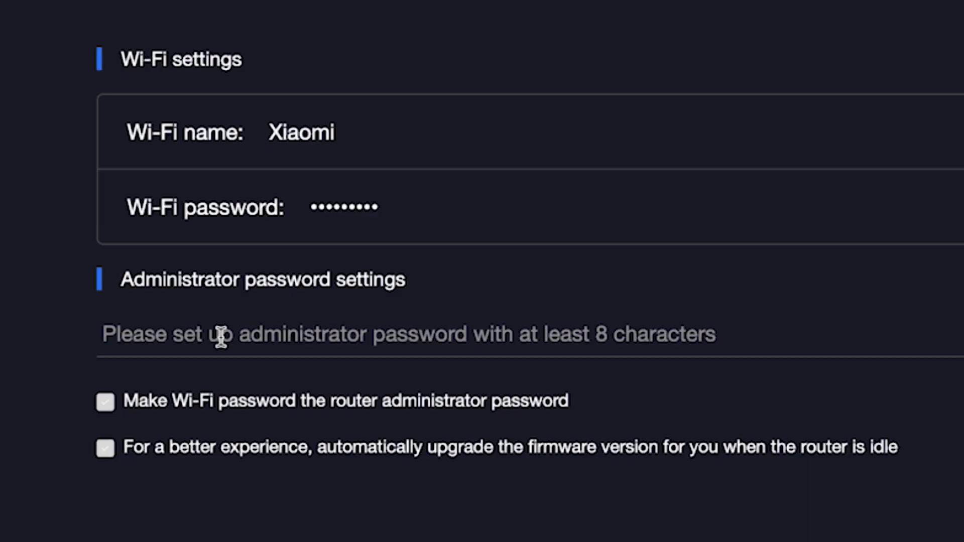
type("••••••")
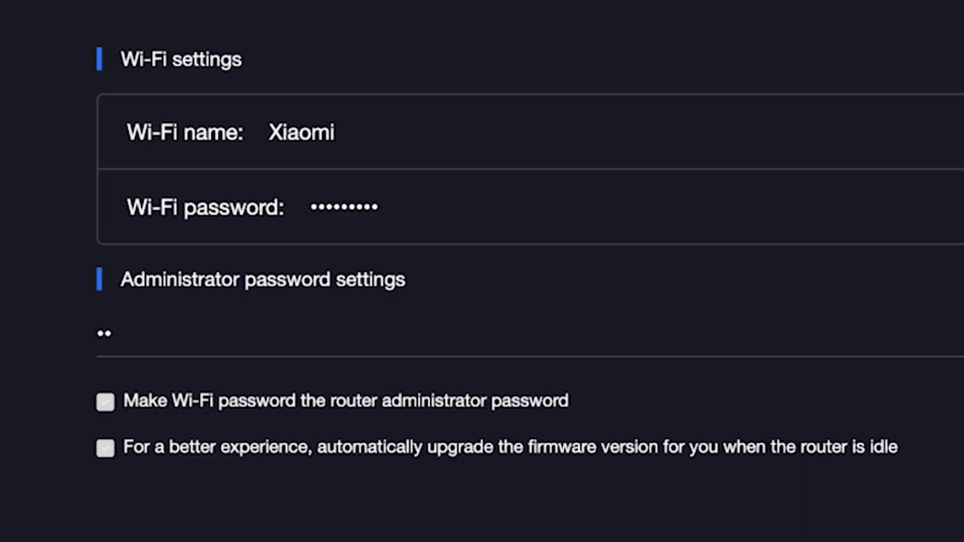
type("••")
left_click(99, 448)
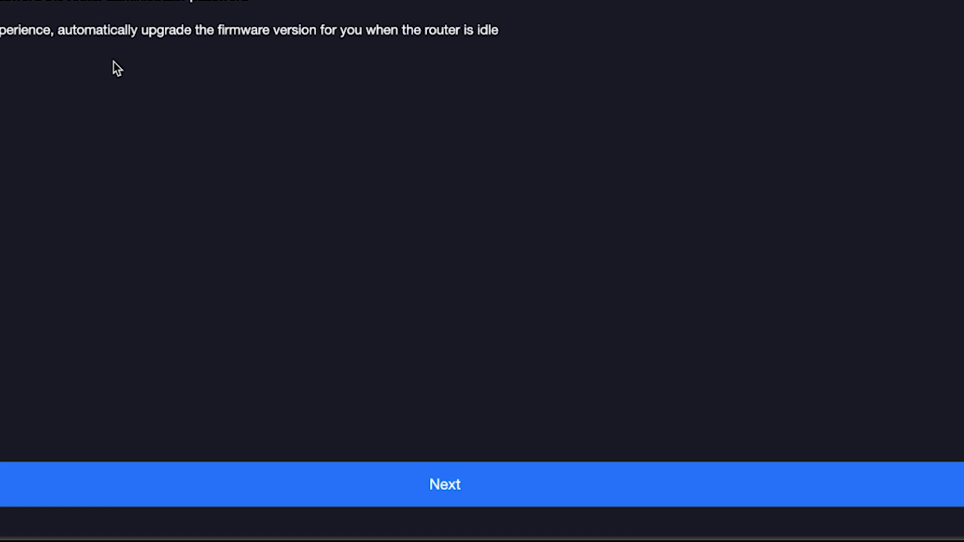
left_click(457, 488)
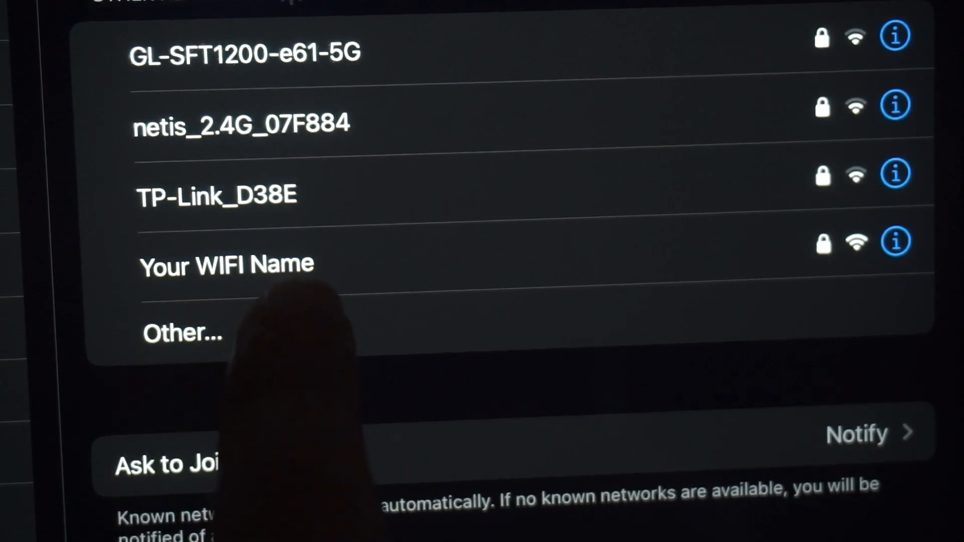
Step: Join the Wi-Fi network named Your WIFI Name on the iPad
left_click(226, 266)
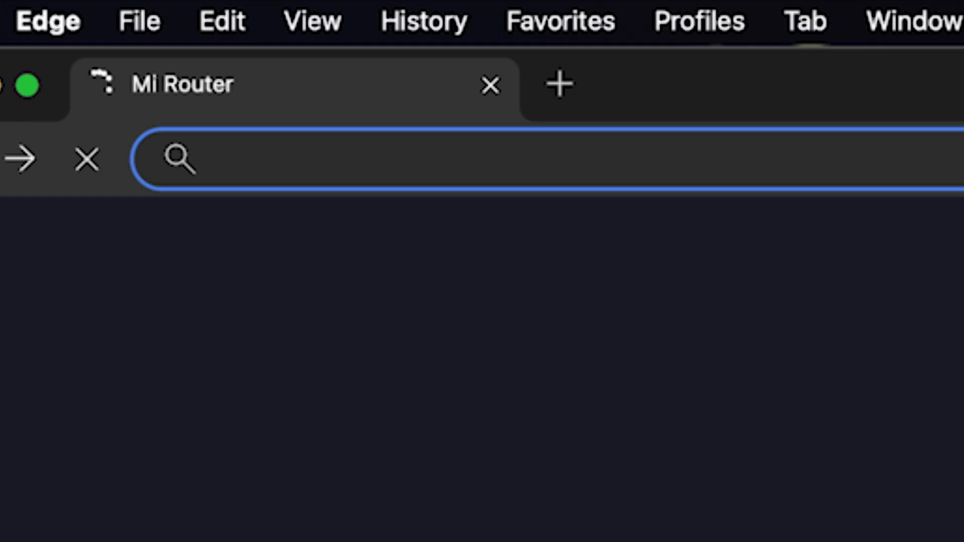
Step: Open the router admin at 192.168.31.1 and log in with the administrator password
type("192.168.31.1")
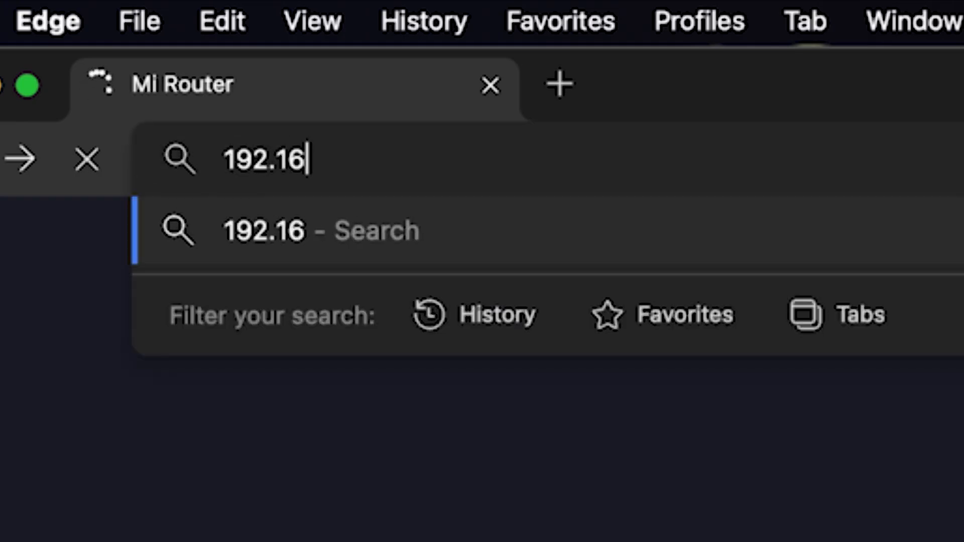
key("Return")
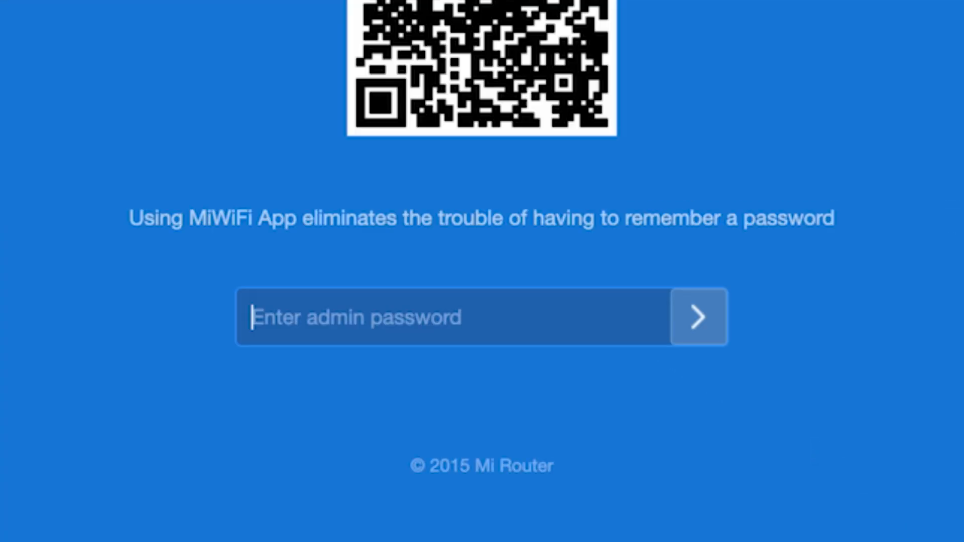
type("********")
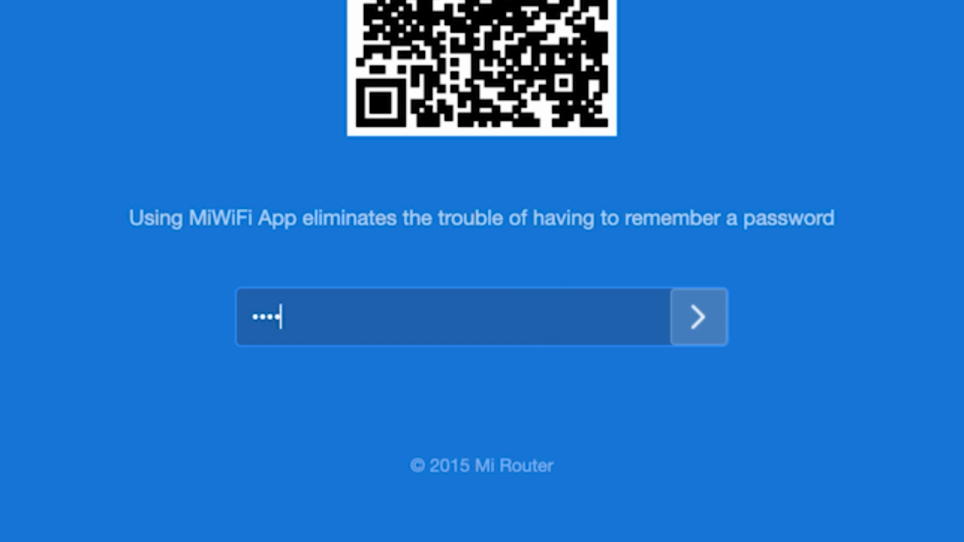
left_click(698, 317)
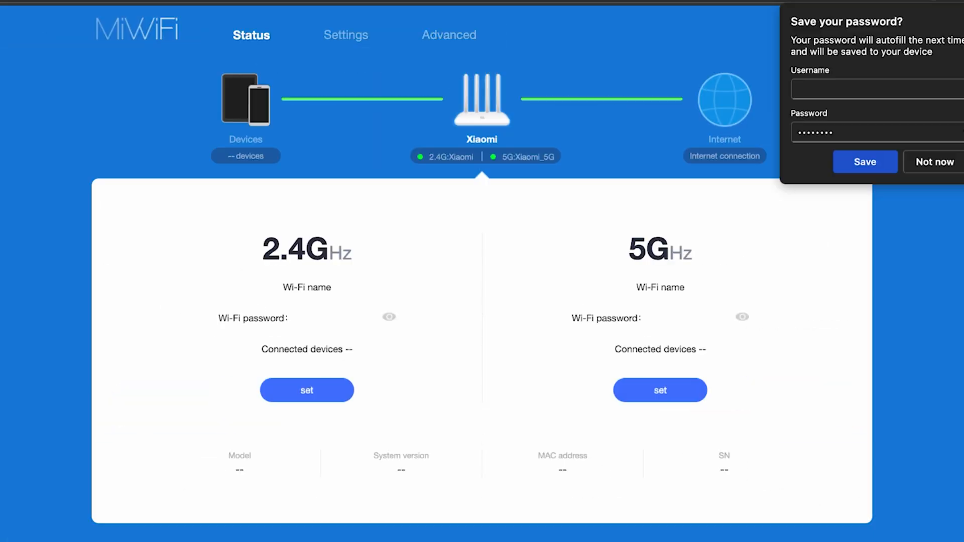
Step: Decline saving the password in Edge, then reboot the router from the Xiaomi menu
left_click(934, 161)
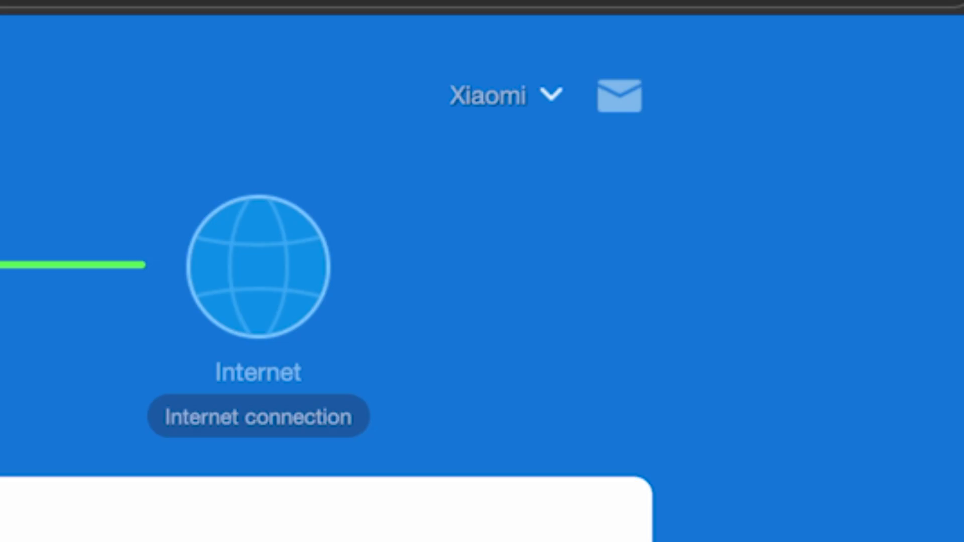
left_click(552, 98)
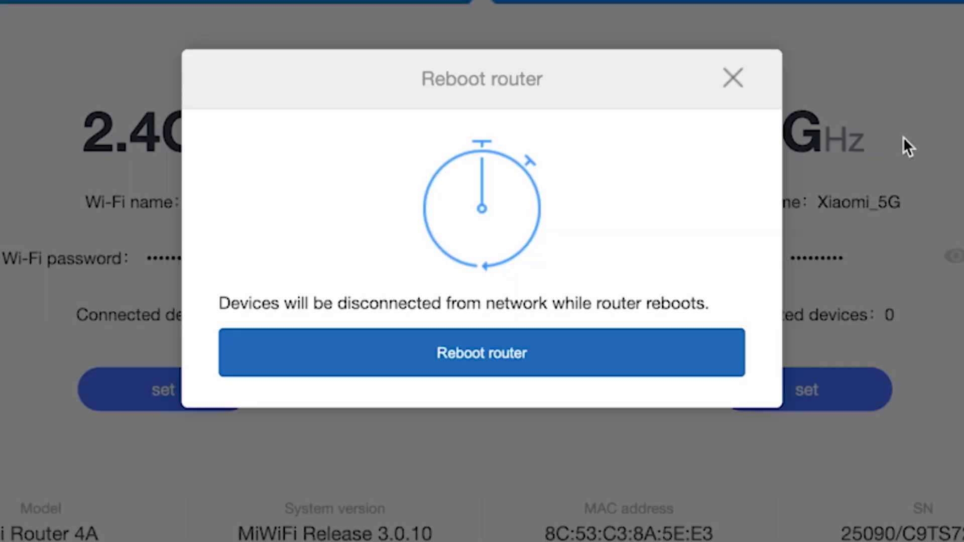
left_click(506, 368)
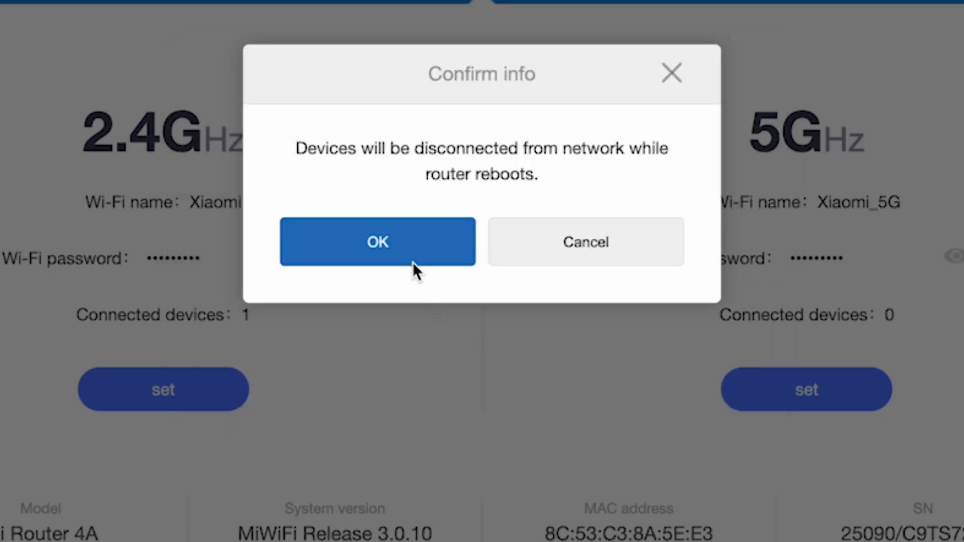
left_click(405, 241)
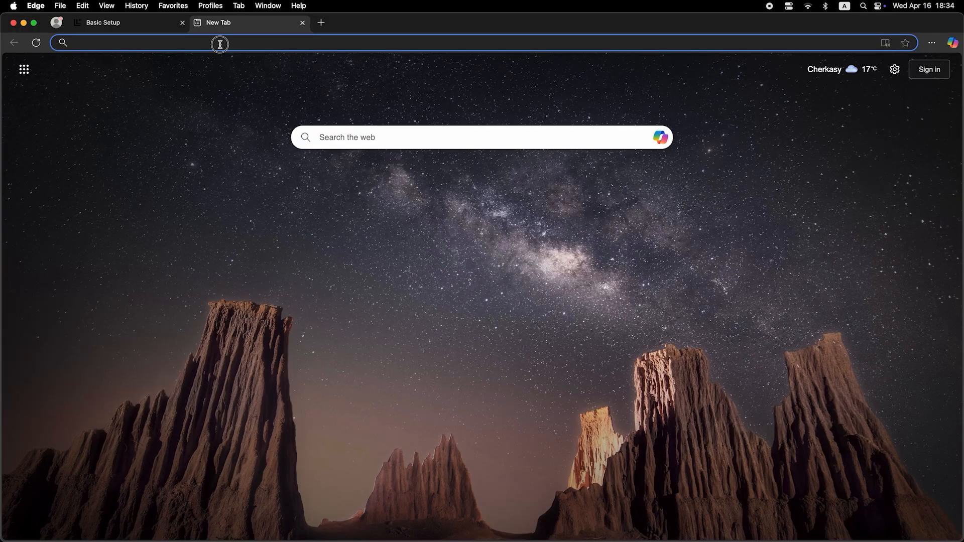
Step: Log back into the router admin with the admin password, declining the browser's save-password prompt
left_click(220, 44)
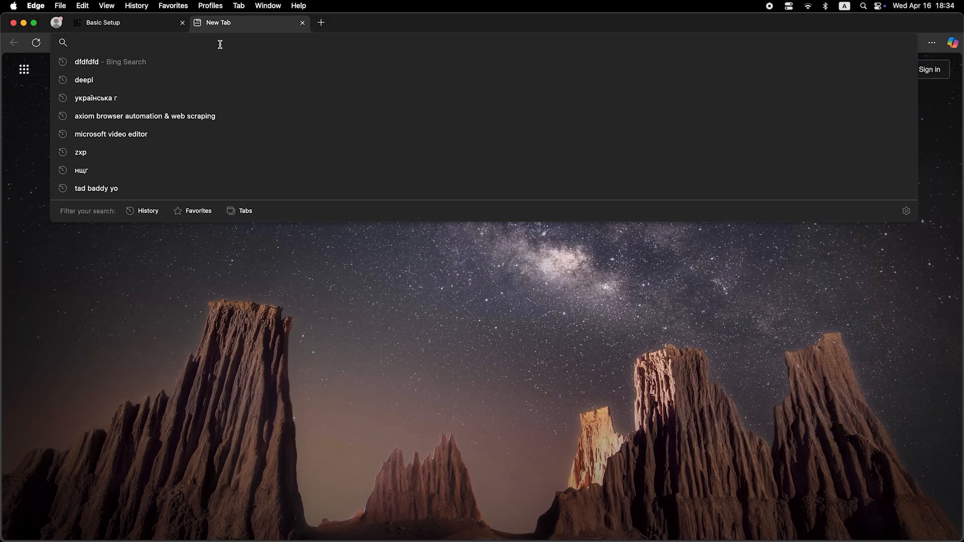
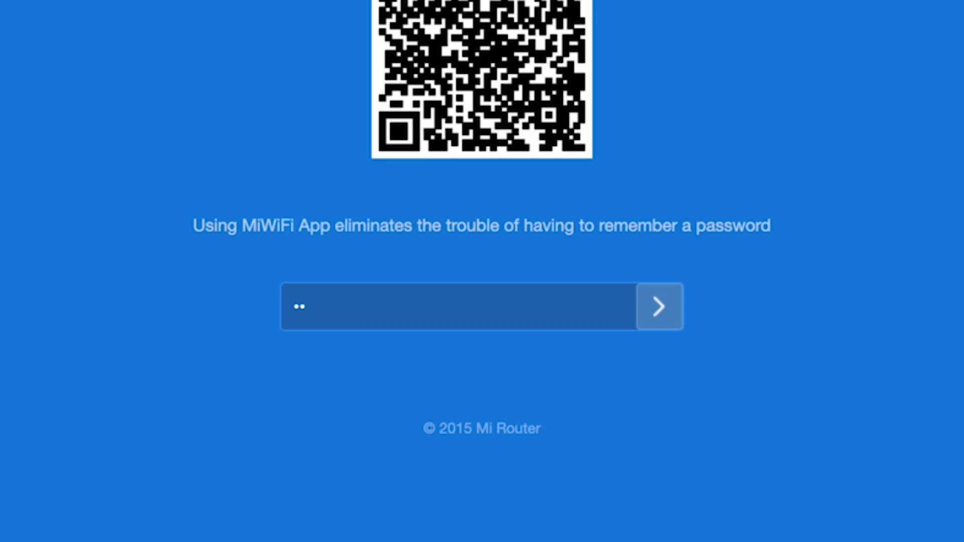
left_click(655, 295)
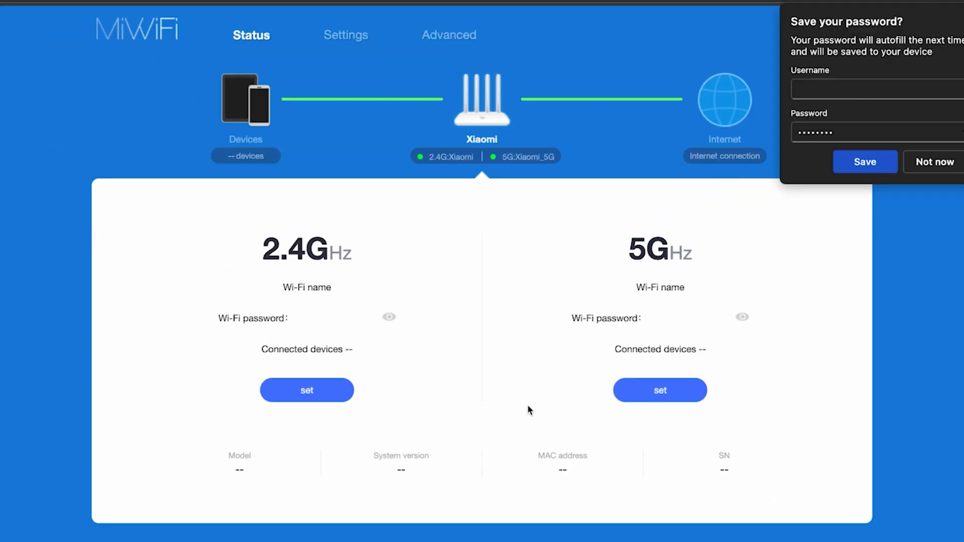
left_click(934, 162)
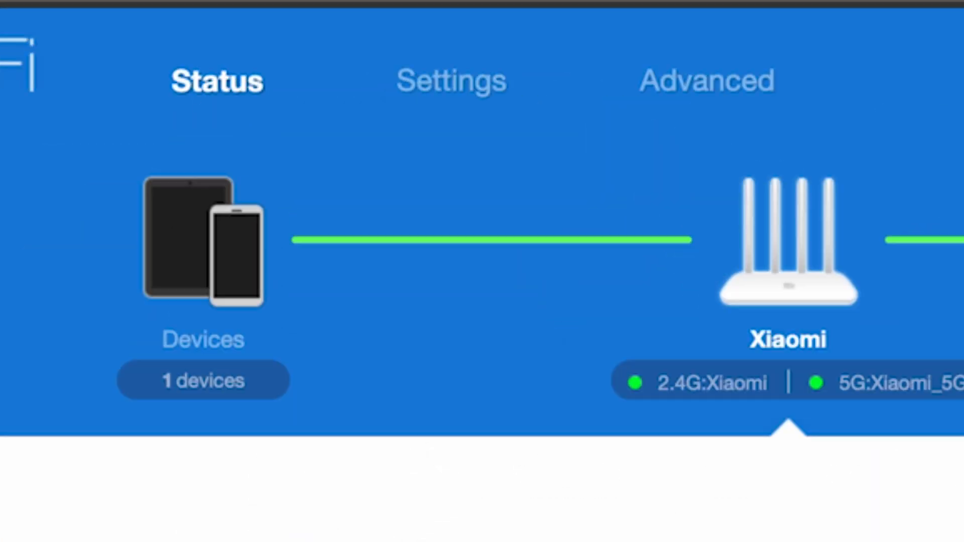
Step: In Network settings, clone MAC address C8:A3:62:B0:D2:58 to the router and acknowledge the success
left_click(466, 78)
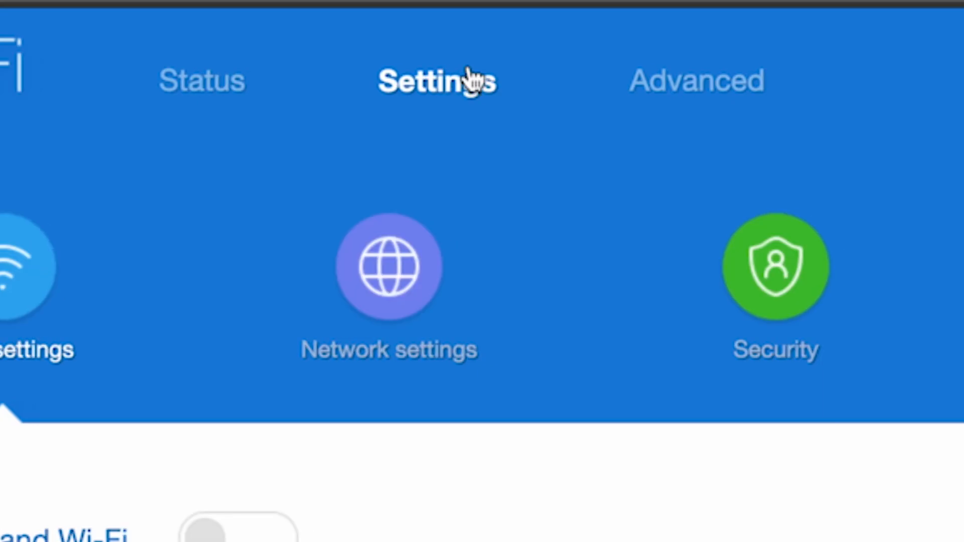
left_click(380, 271)
scroll(459, 142, "down", 7)
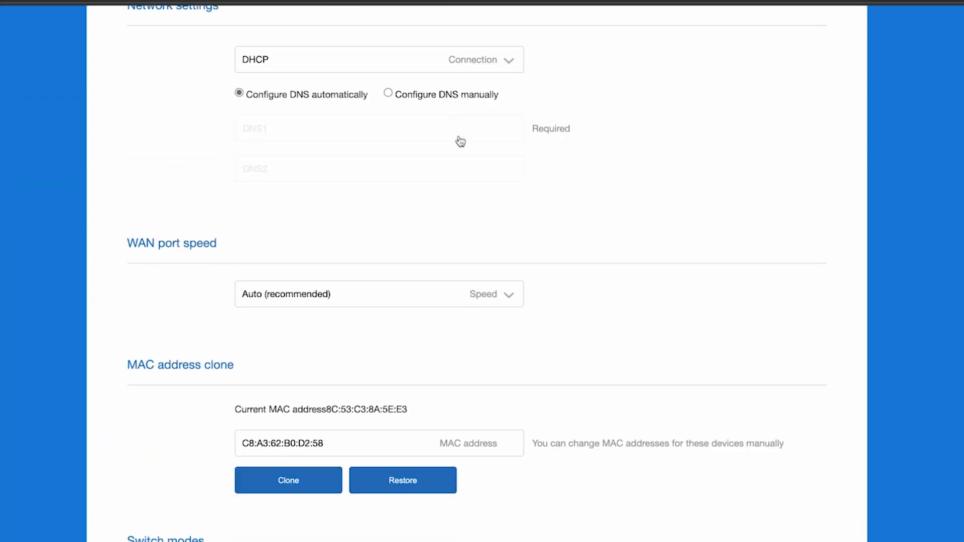
scroll(460, 142, "down", 3)
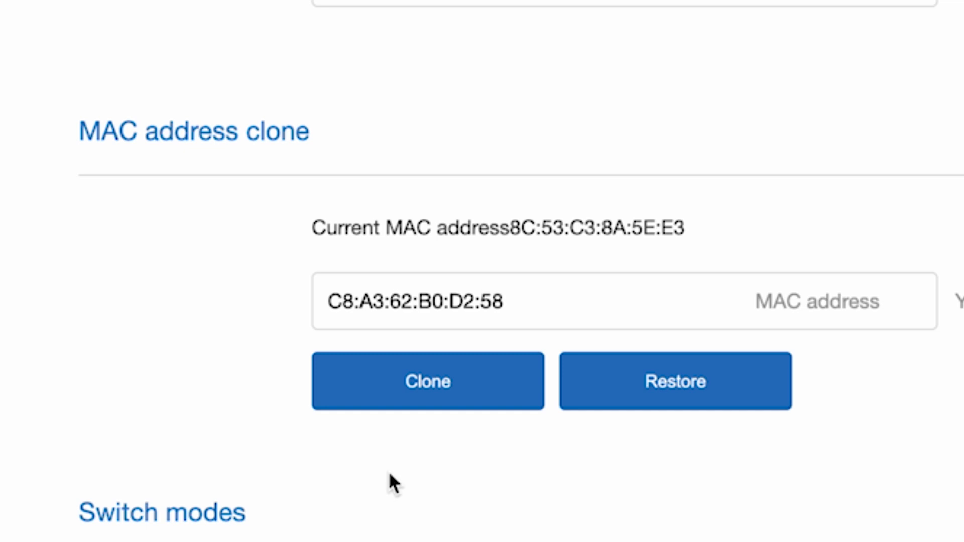
left_click(428, 384)
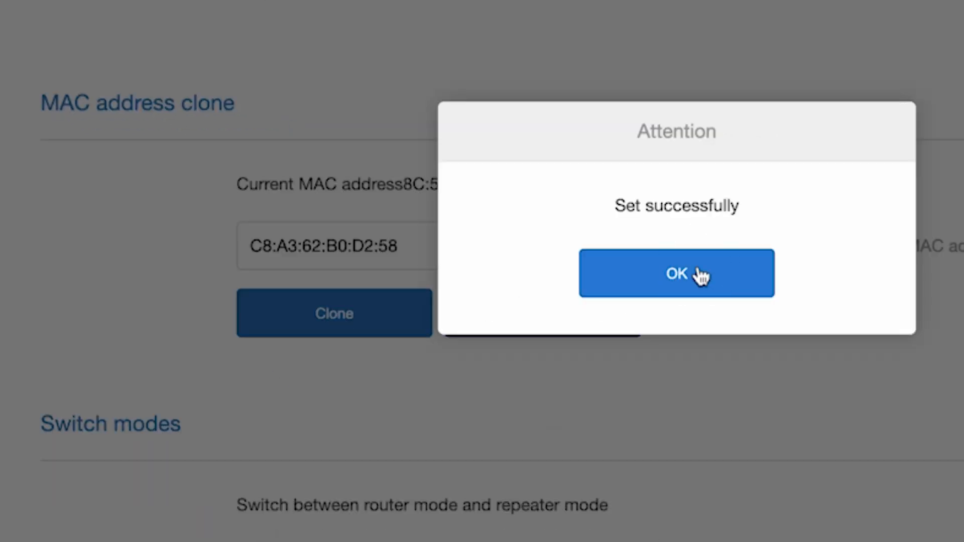
left_click(699, 275)
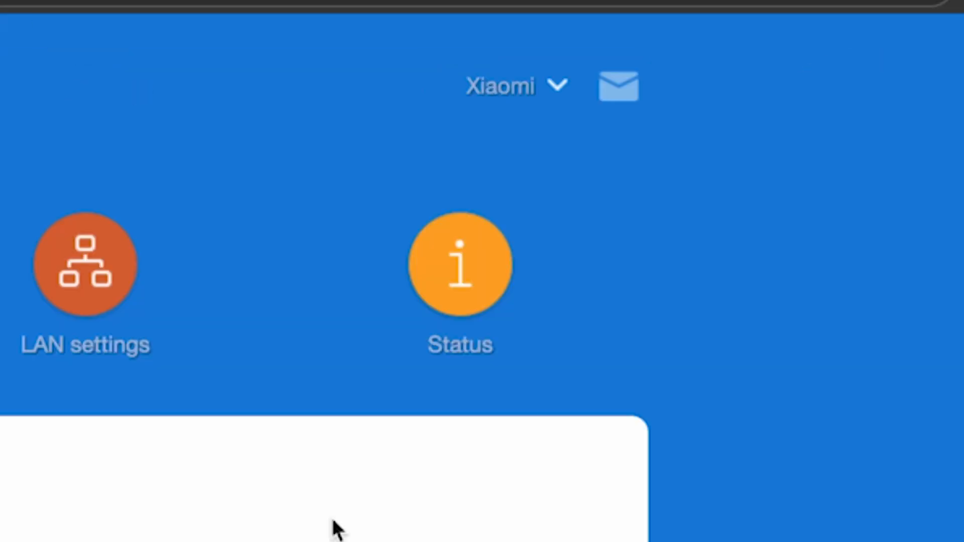
Step: Reboot the router from the Xiaomi menu and confirm, then run a test search 'dfdfdfdf' in Edge
left_click(556, 95)
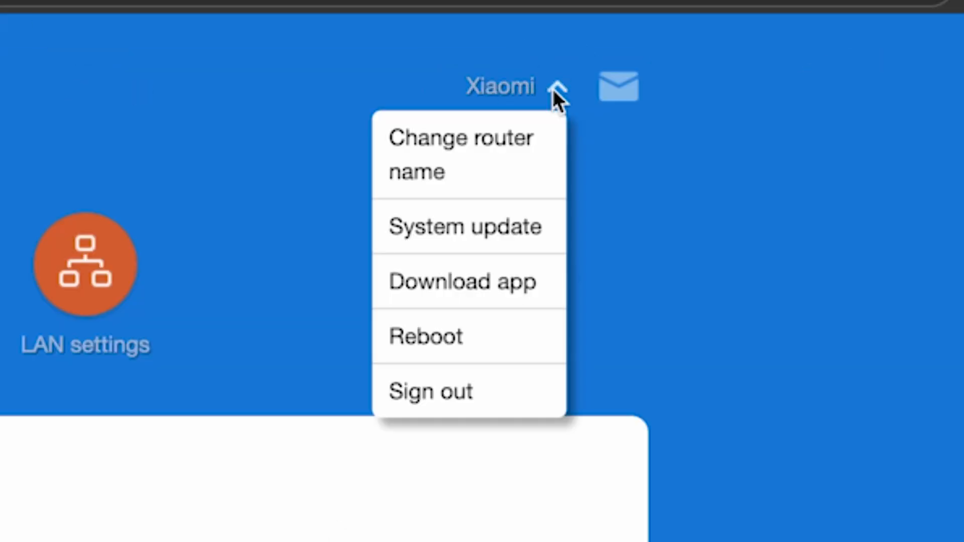
left_click(424, 337)
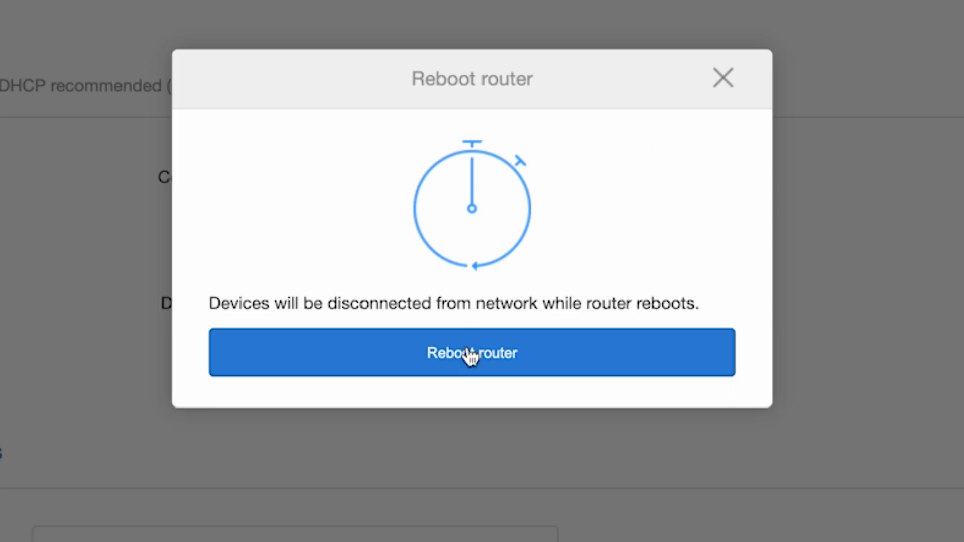
left_click(469, 354)
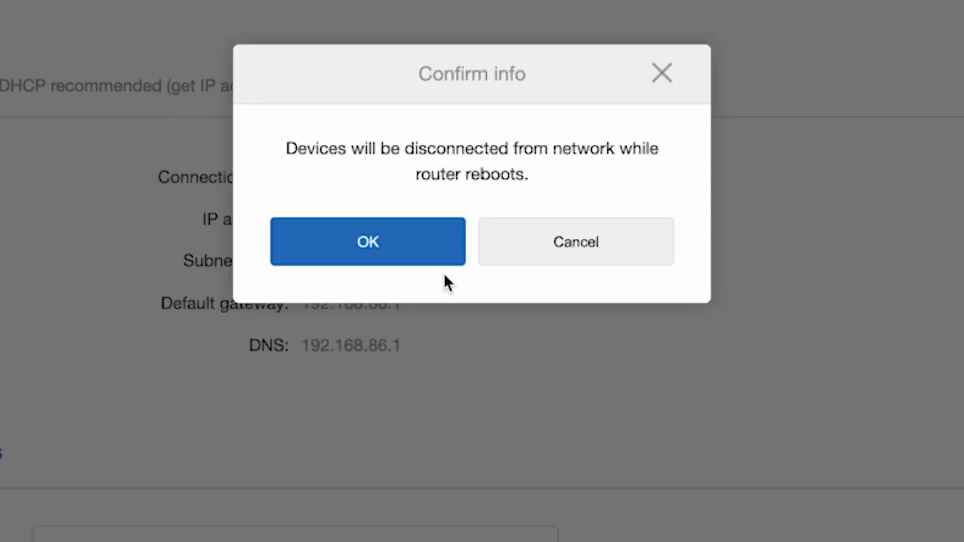
left_click(433, 246)
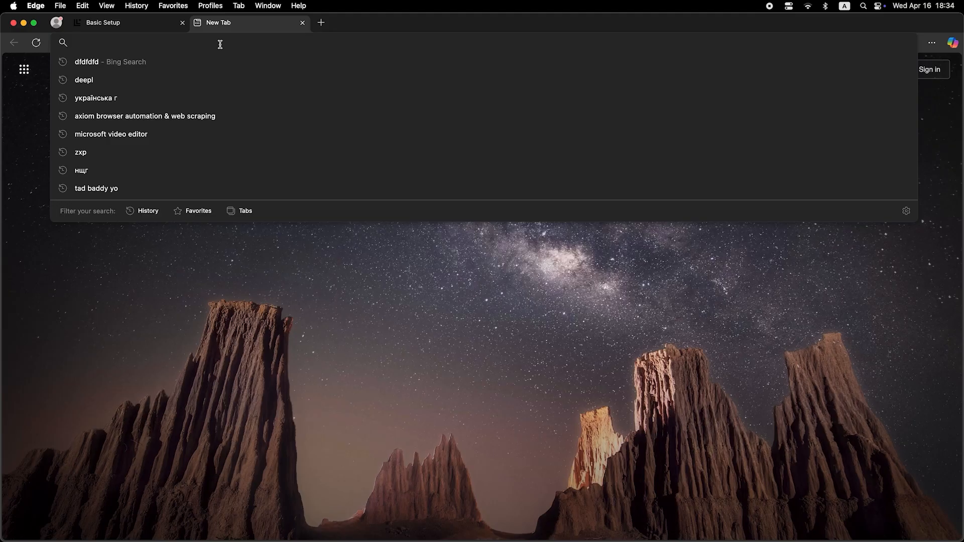
key("Return")
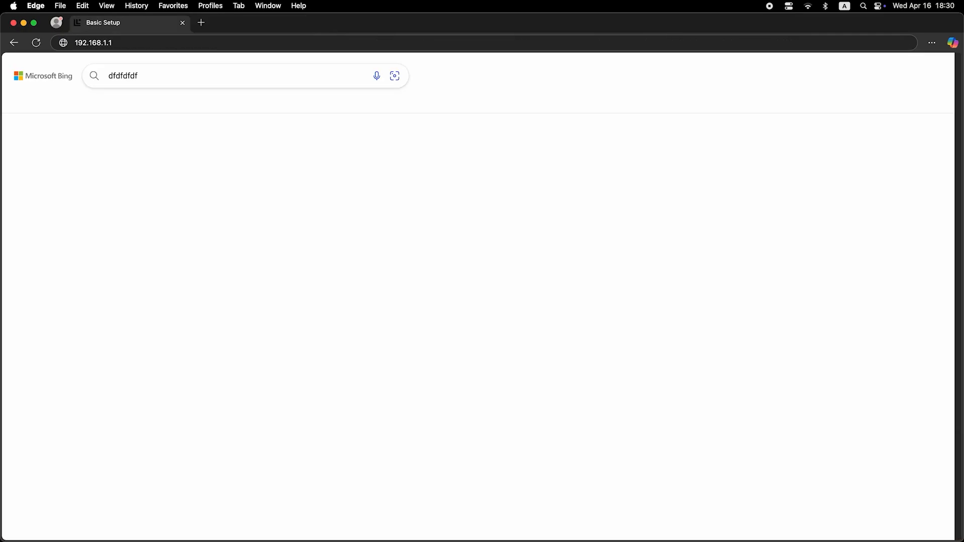